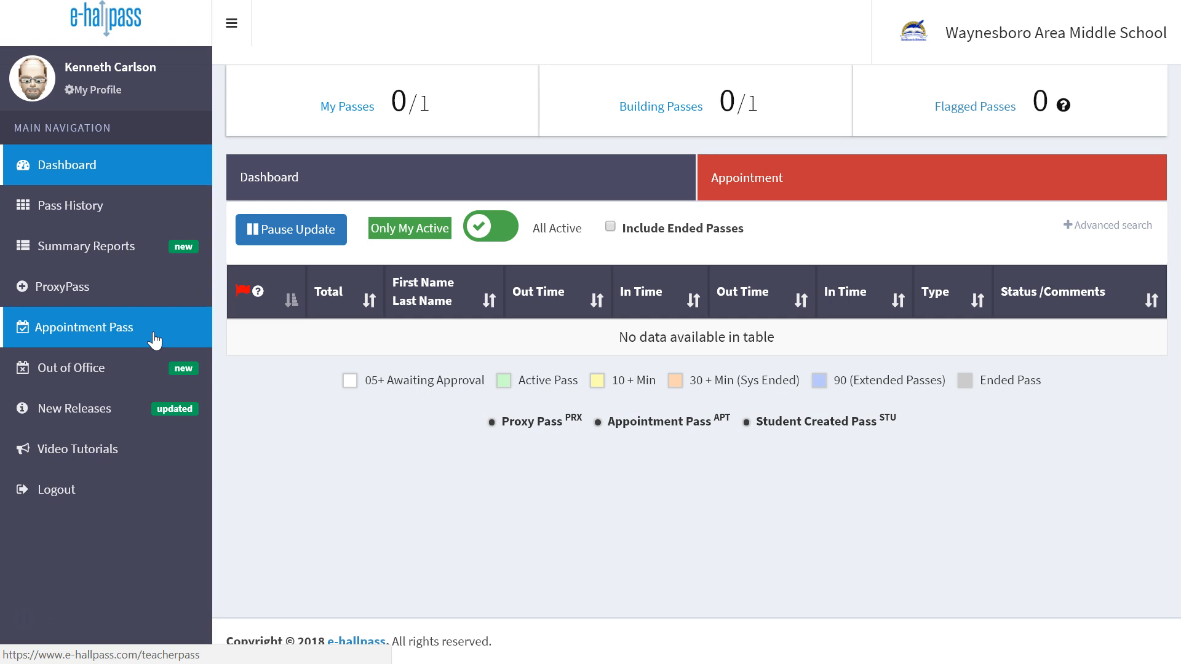
Start a new appointment pass for Test Student dated 2018-07-25 in Period 7
click(153, 338)
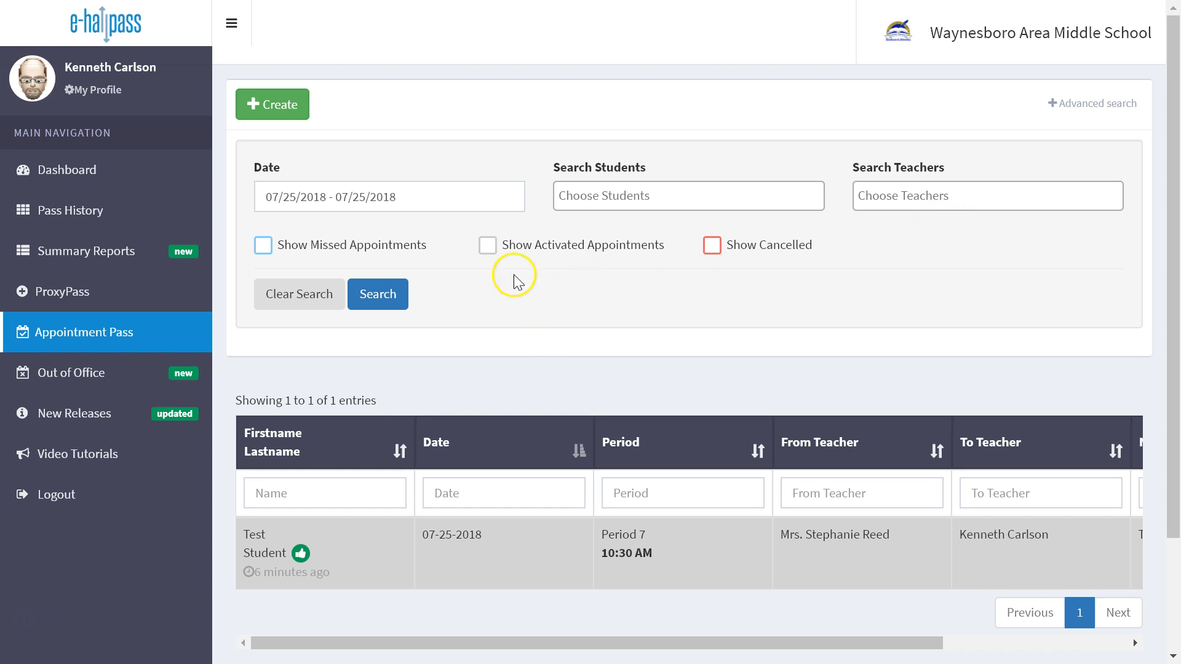
click(286, 102)
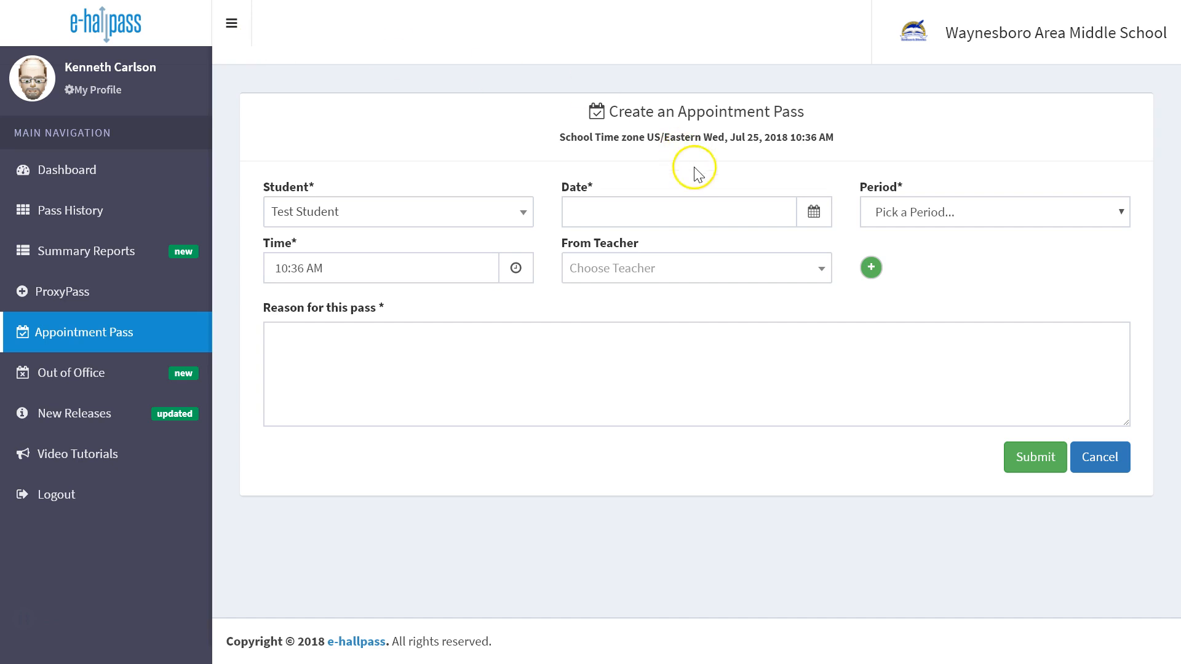
click(812, 212)
click(685, 380)
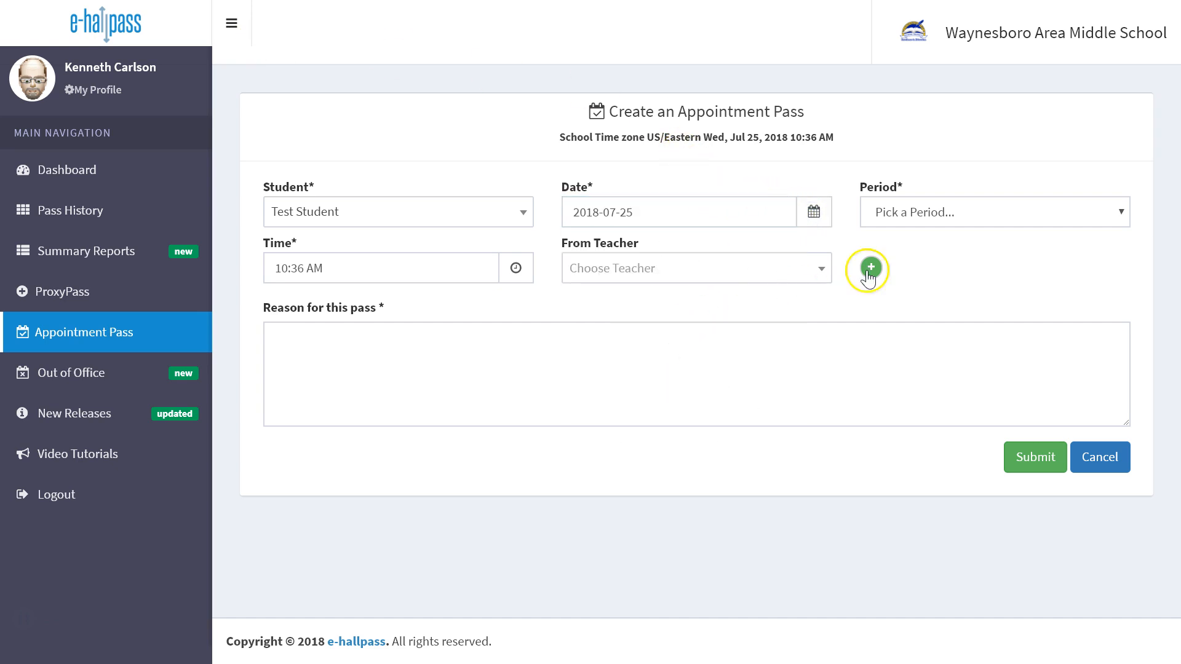
click(1090, 216)
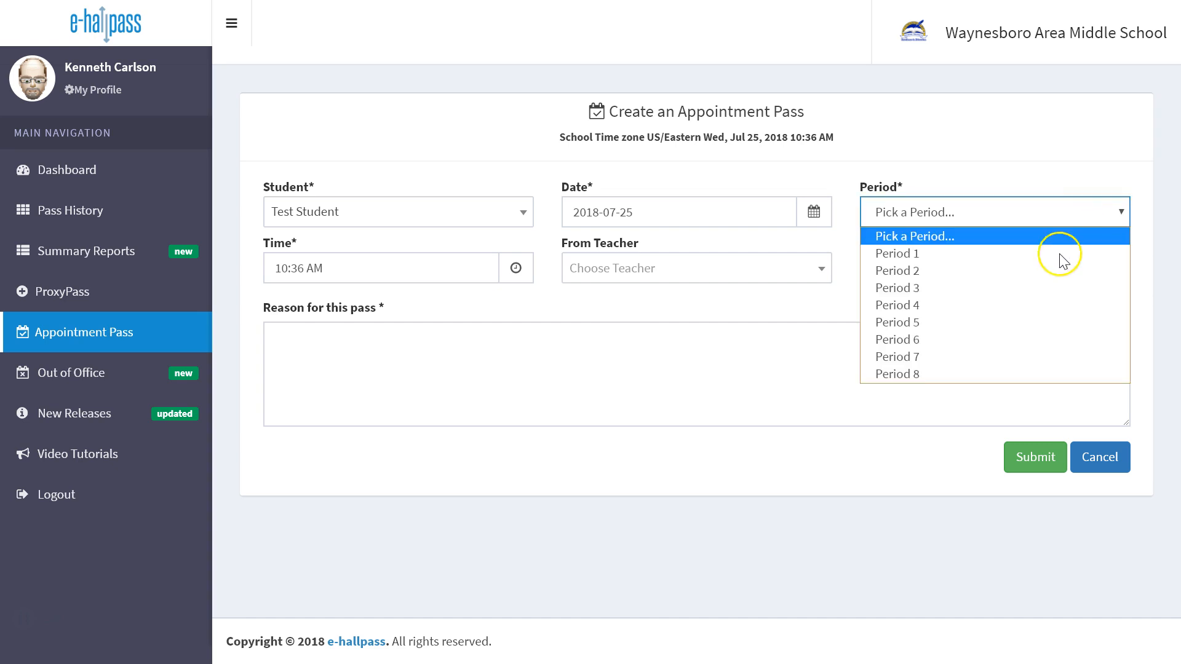
click(1029, 357)
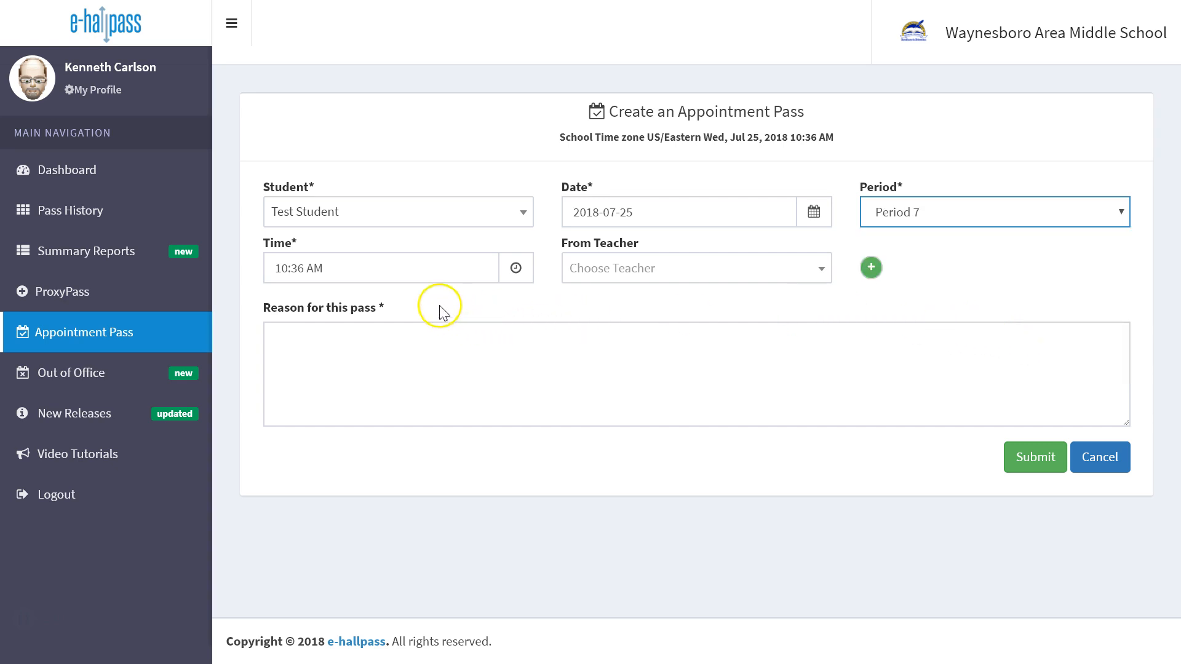
Set the appointment pass time to 10:38 AM
click(517, 274)
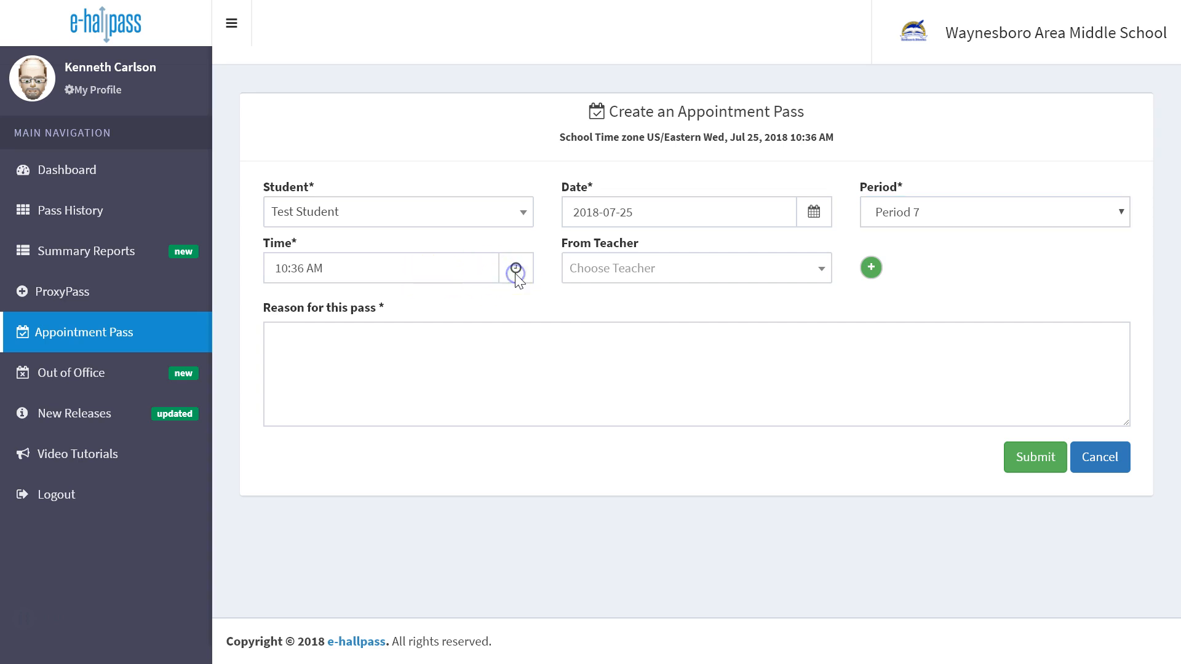
click(468, 267)
click(425, 331)
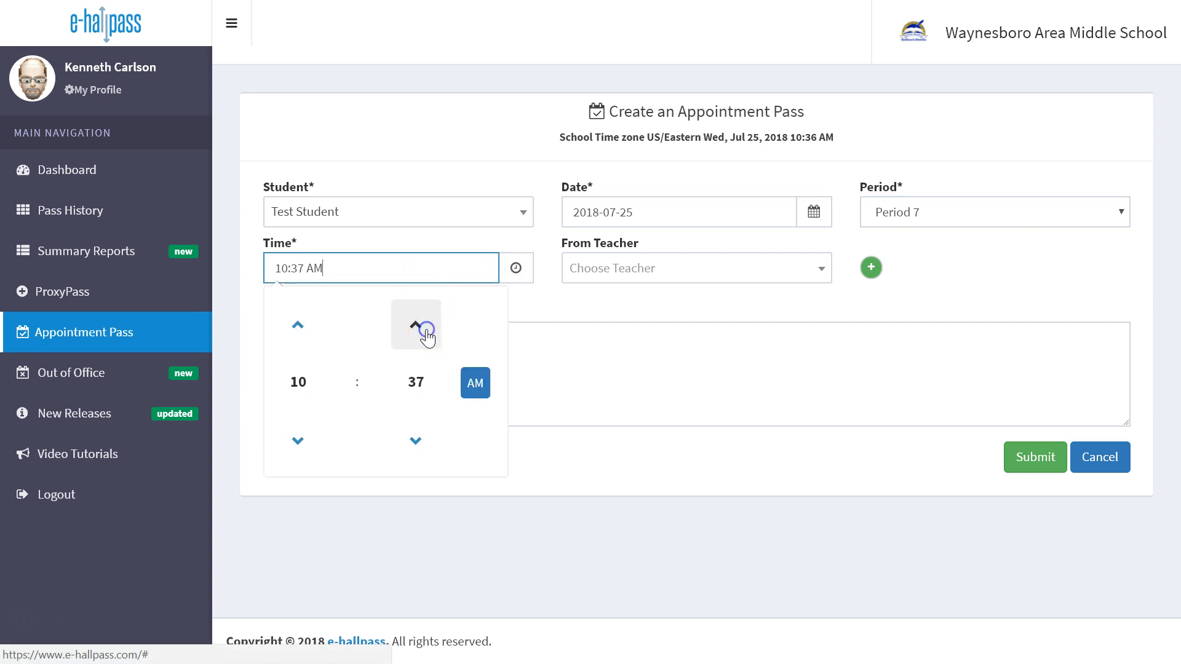
click(423, 329)
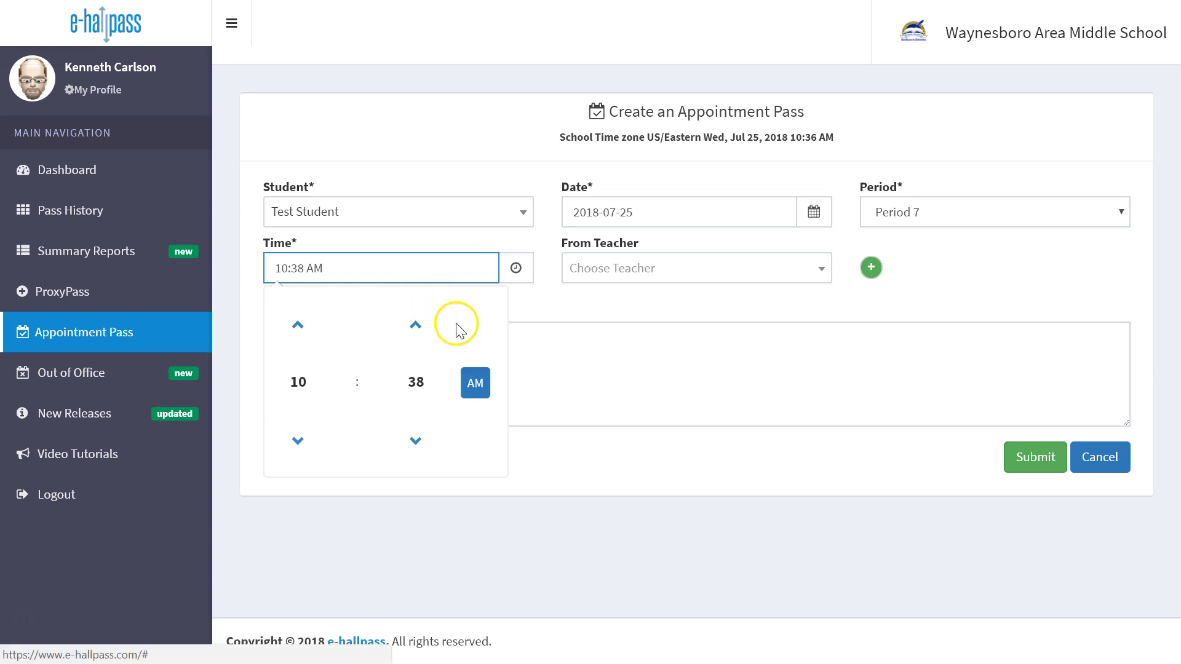
click(585, 335)
click(615, 275)
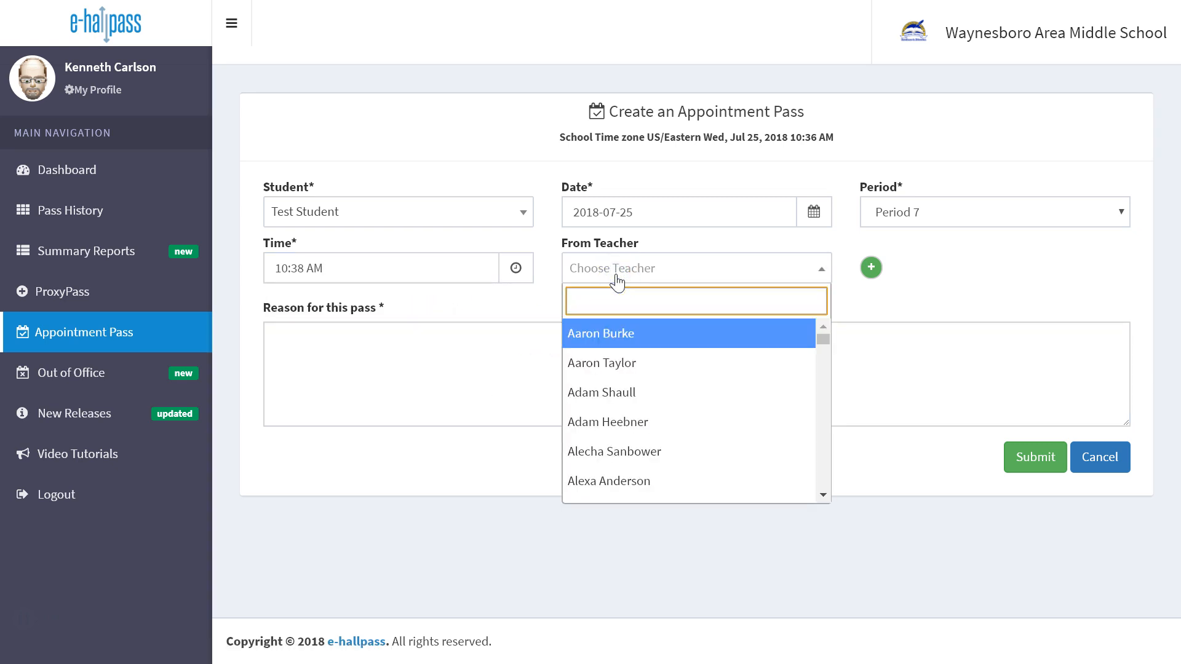
text(reed)
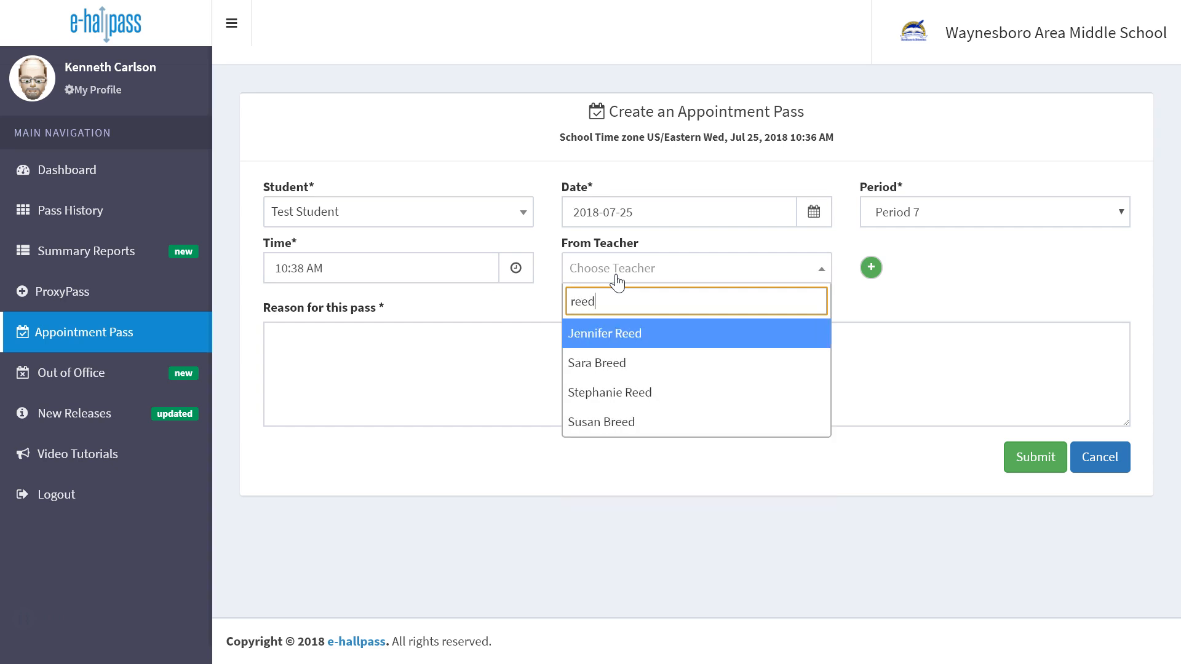
click(614, 422)
Search the teacher list by surname and choose the sending teacher as the pass's From Teacher
click(676, 268)
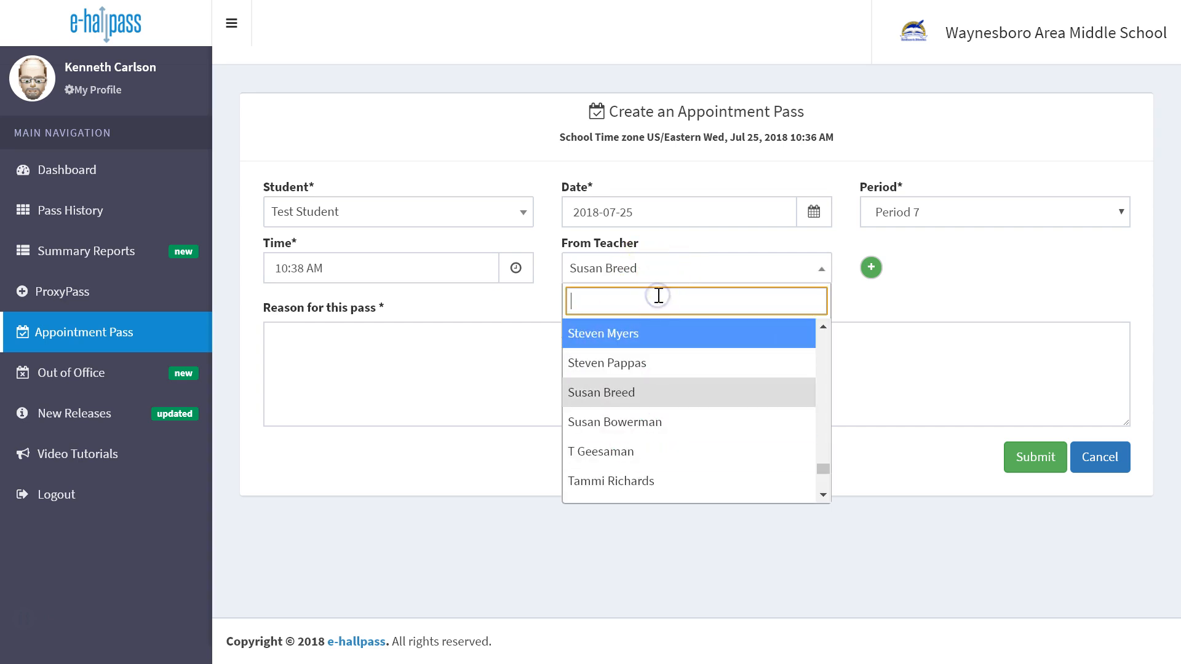
text(reed)
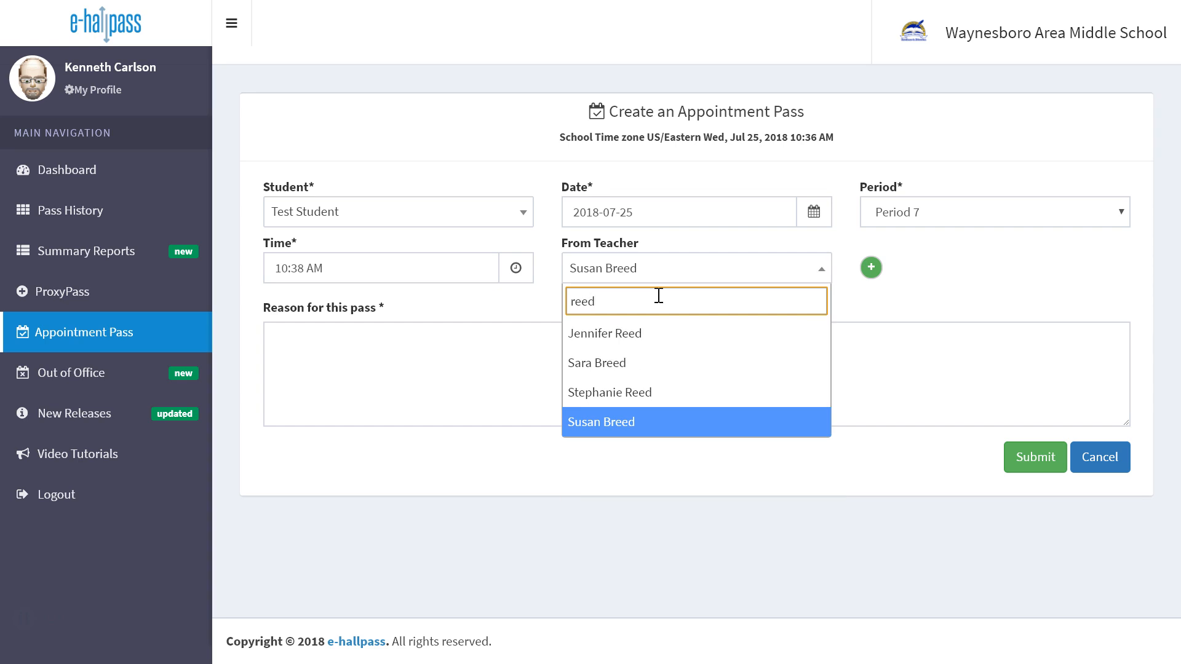
click(640, 392)
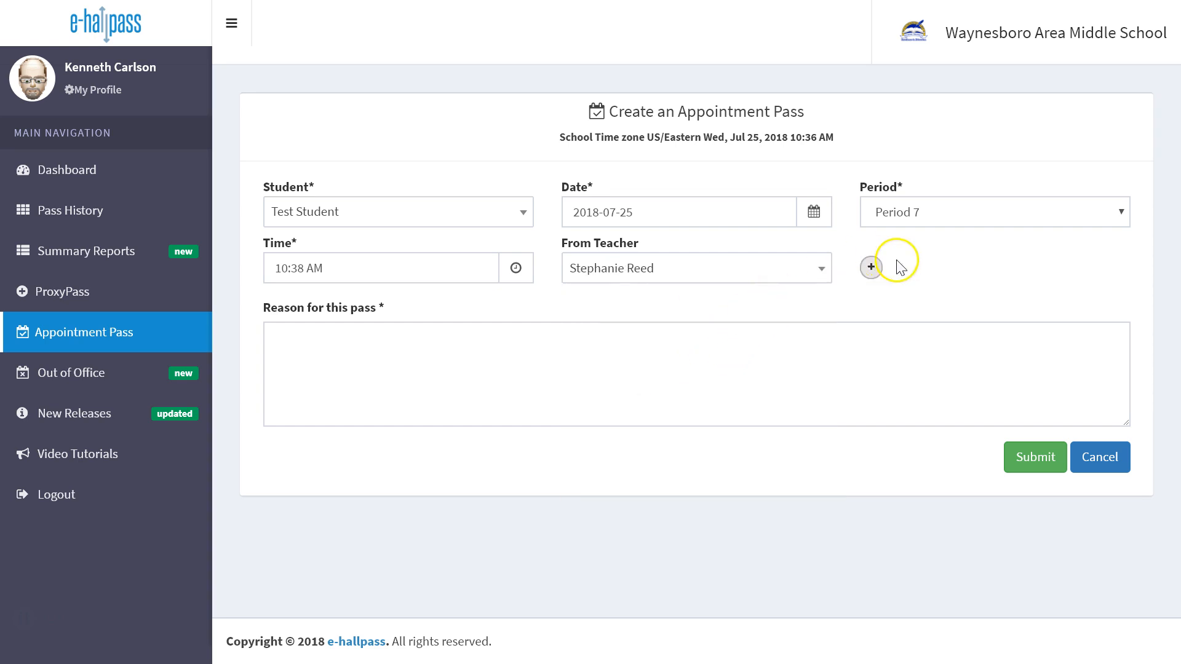
Enter "Make up a test" as the reason for the pass and submit the appointment pass
click(626, 420)
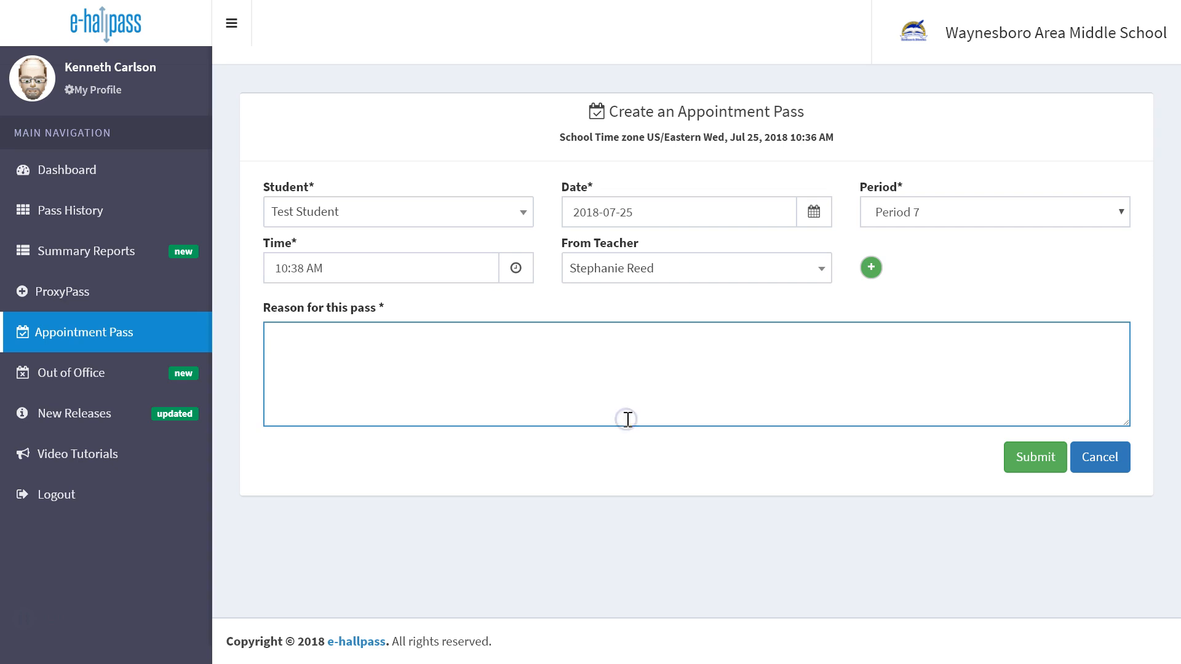
text(Make up a test)
click(1030, 457)
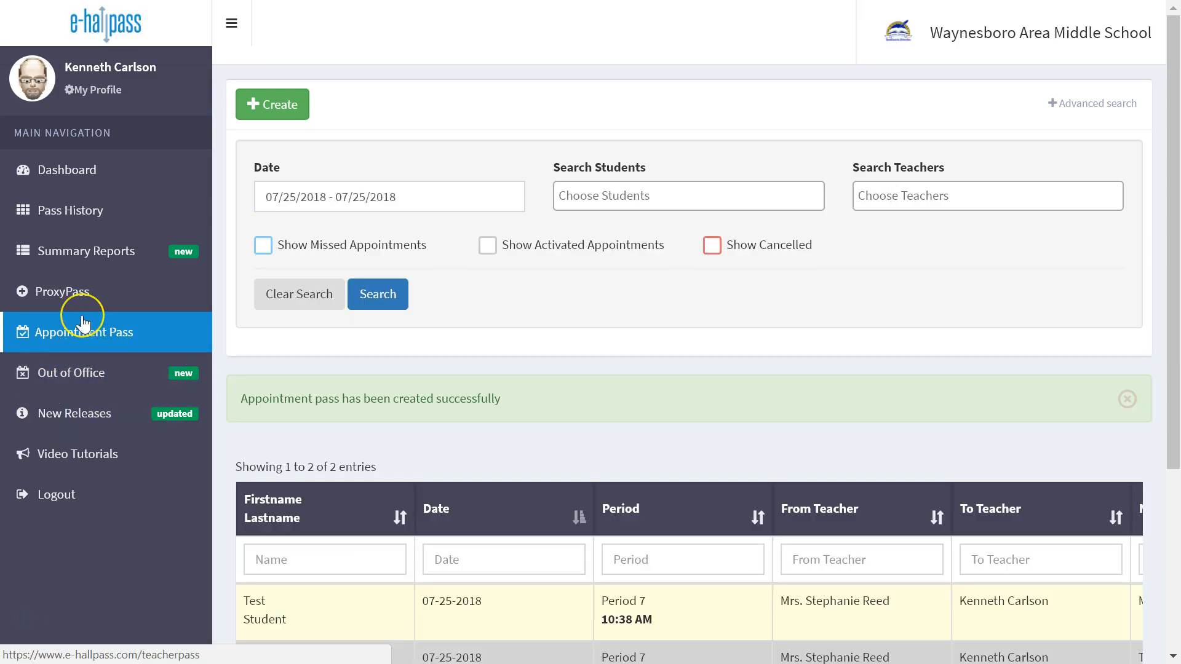
Return to the teacher dashboard, switch to the student account and go to the ready 10:38 AM appointment pass
click(90, 188)
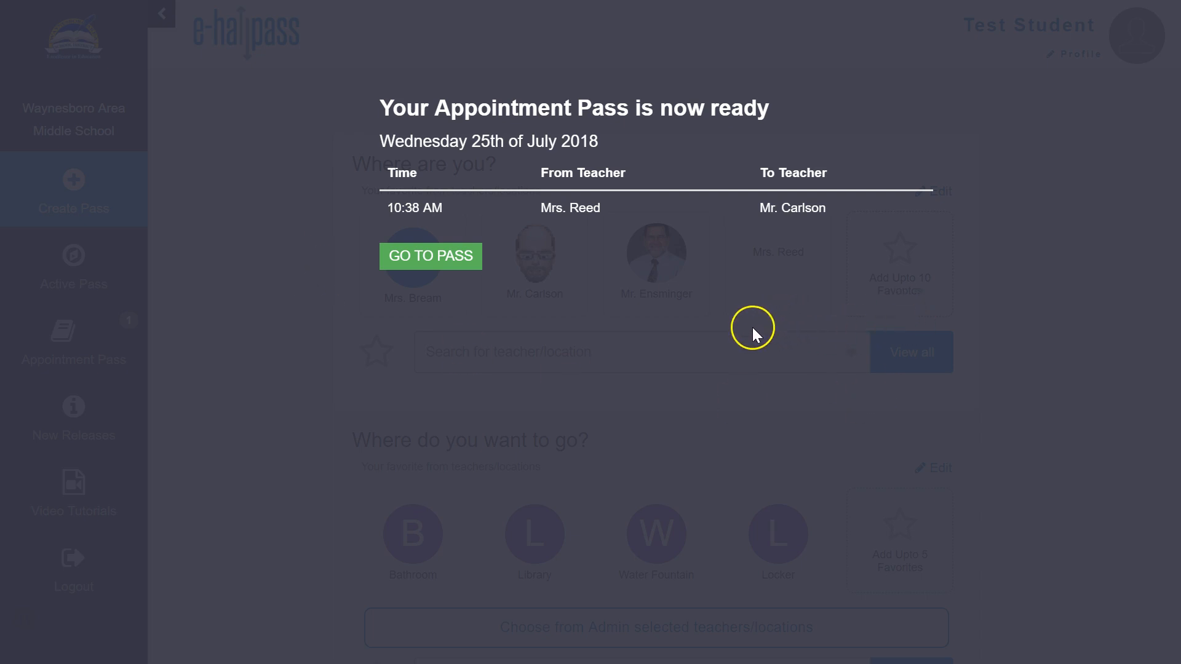
click(437, 271)
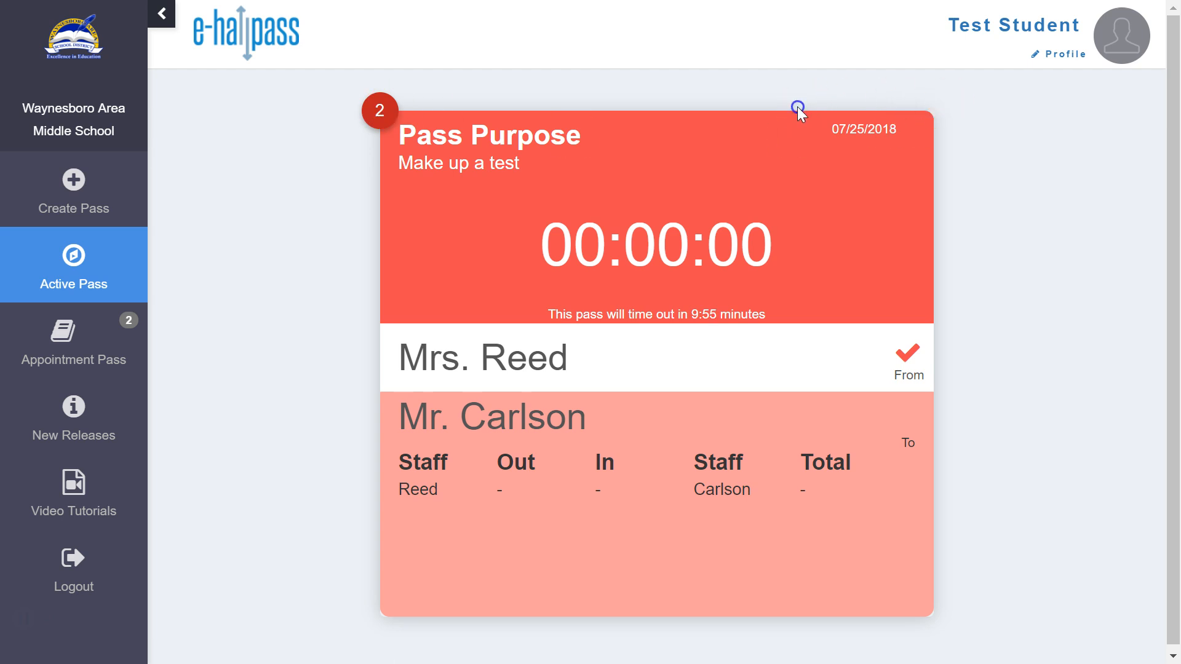
Back on the teacher dashboard, approve Test Student's waiting appointment pass and mark the student as arrived
click(113, 188)
click(624, 361)
click(678, 313)
click(680, 317)
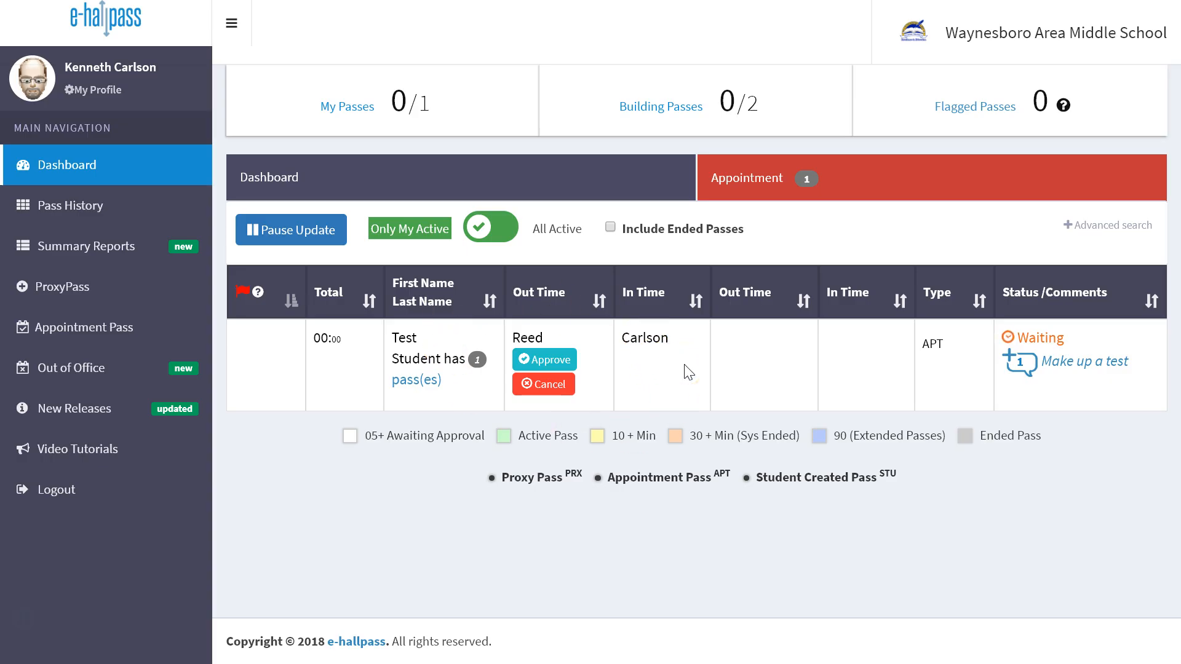
click(619, 364)
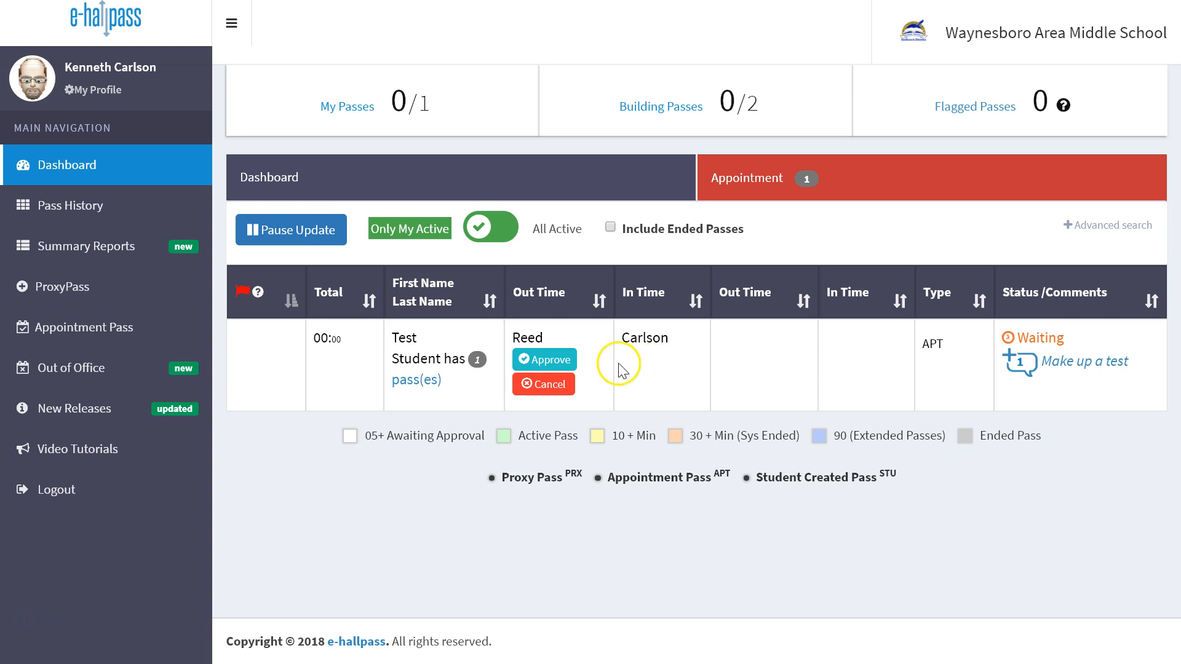
click(566, 363)
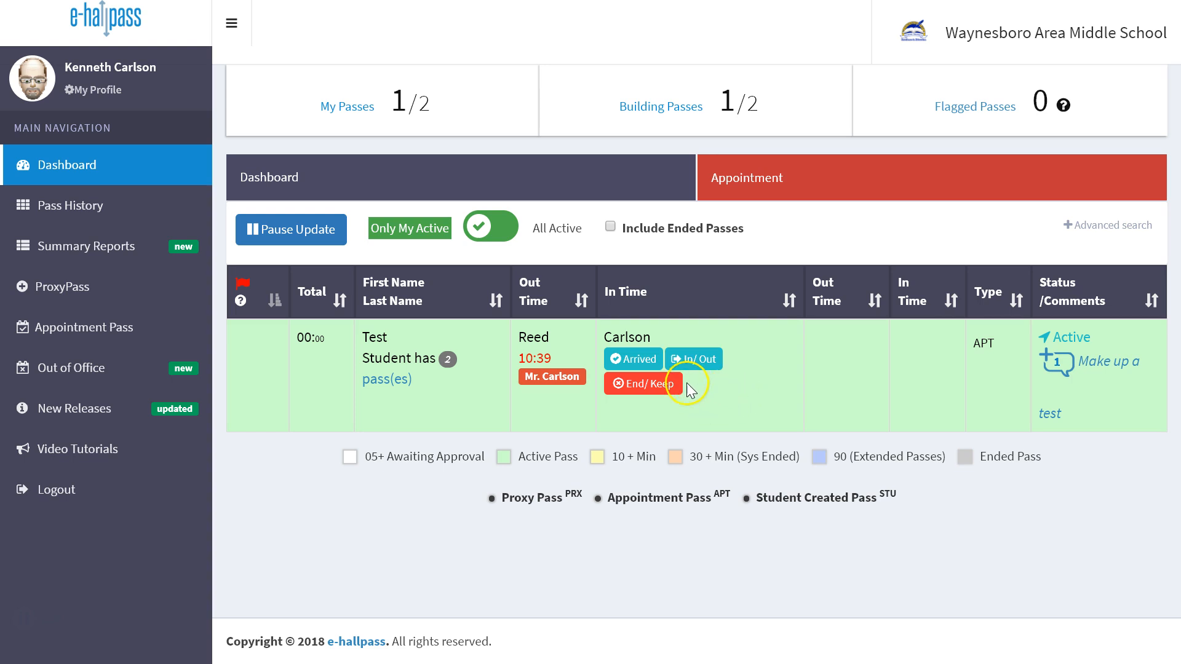
click(649, 359)
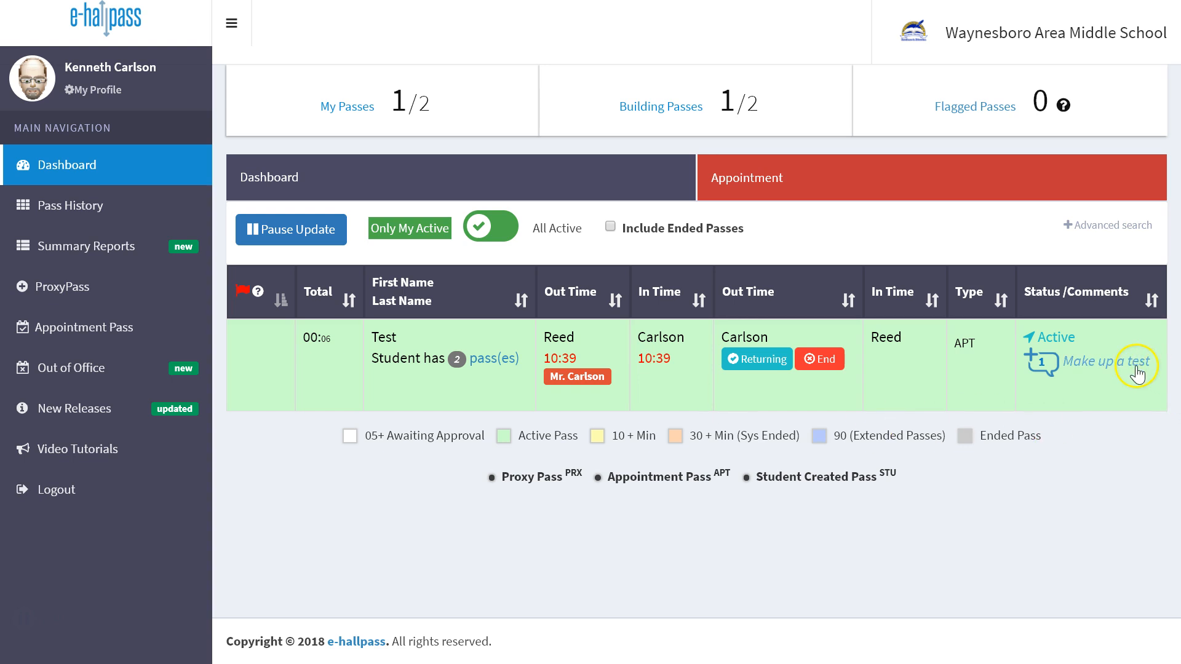
Add the comment "Student completed test" to the active appointment pass and close its comments
click(1041, 363)
click(1039, 365)
click(606, 169)
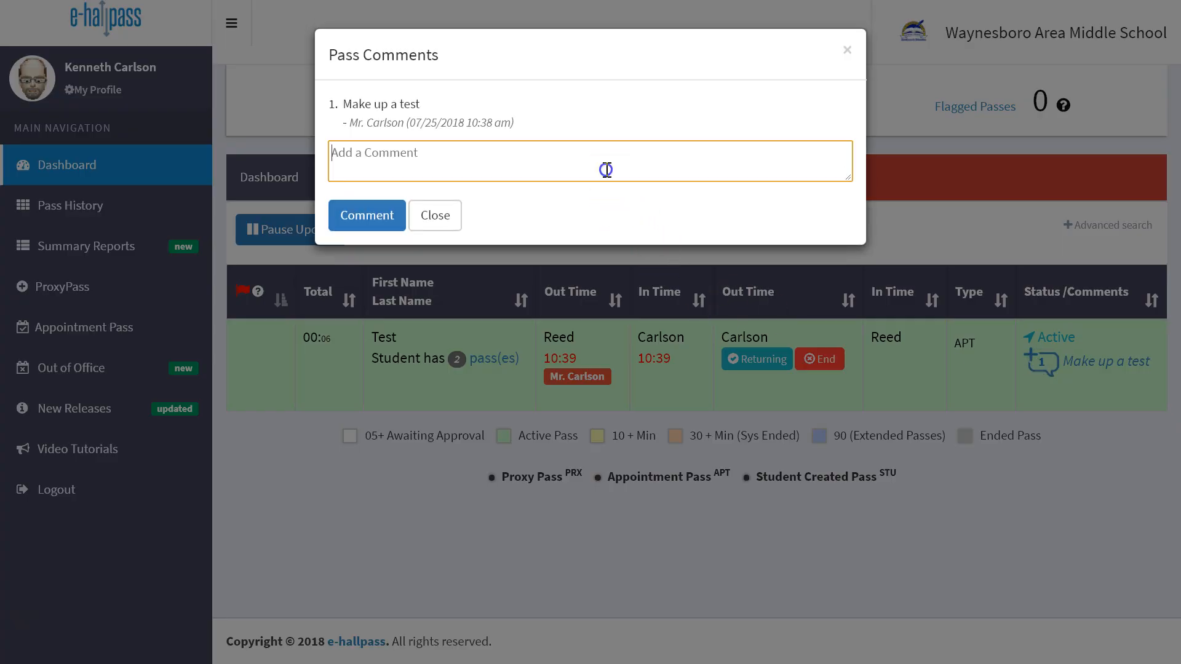
text(Student completed test)
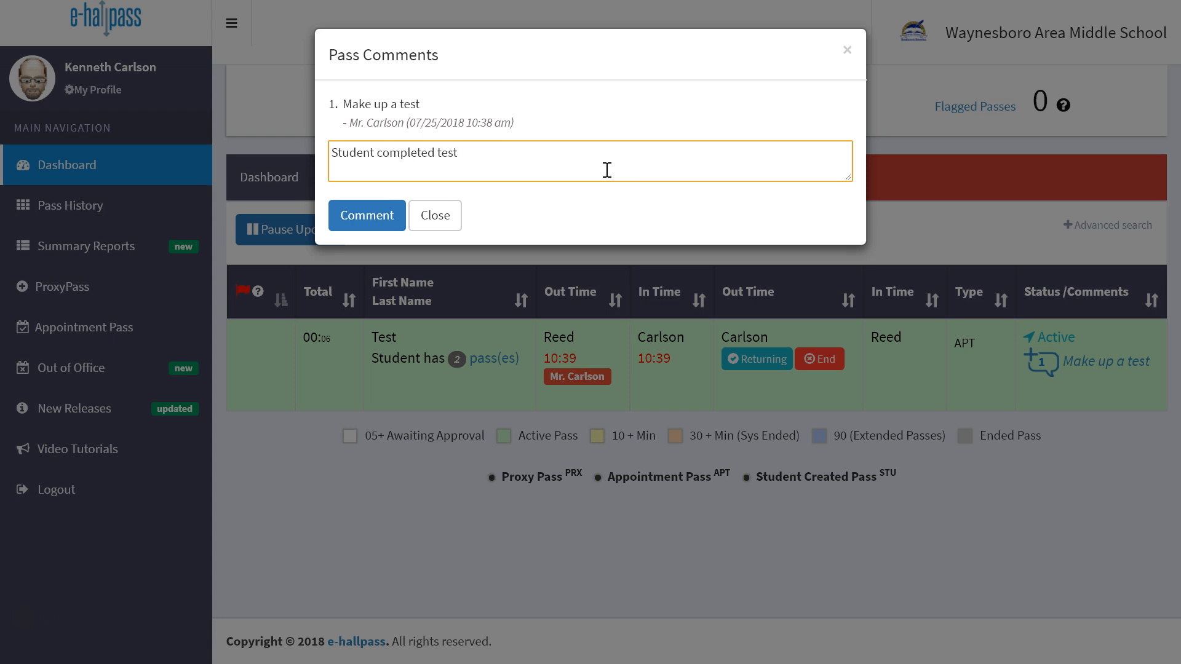
click(397, 216)
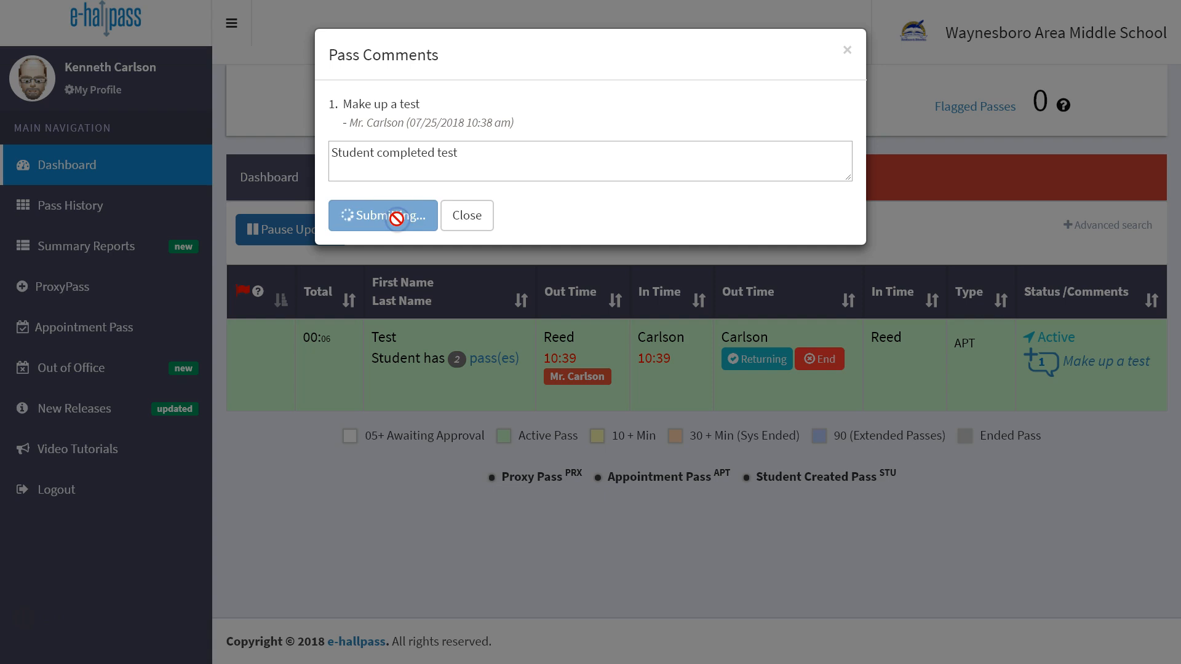
click(462, 226)
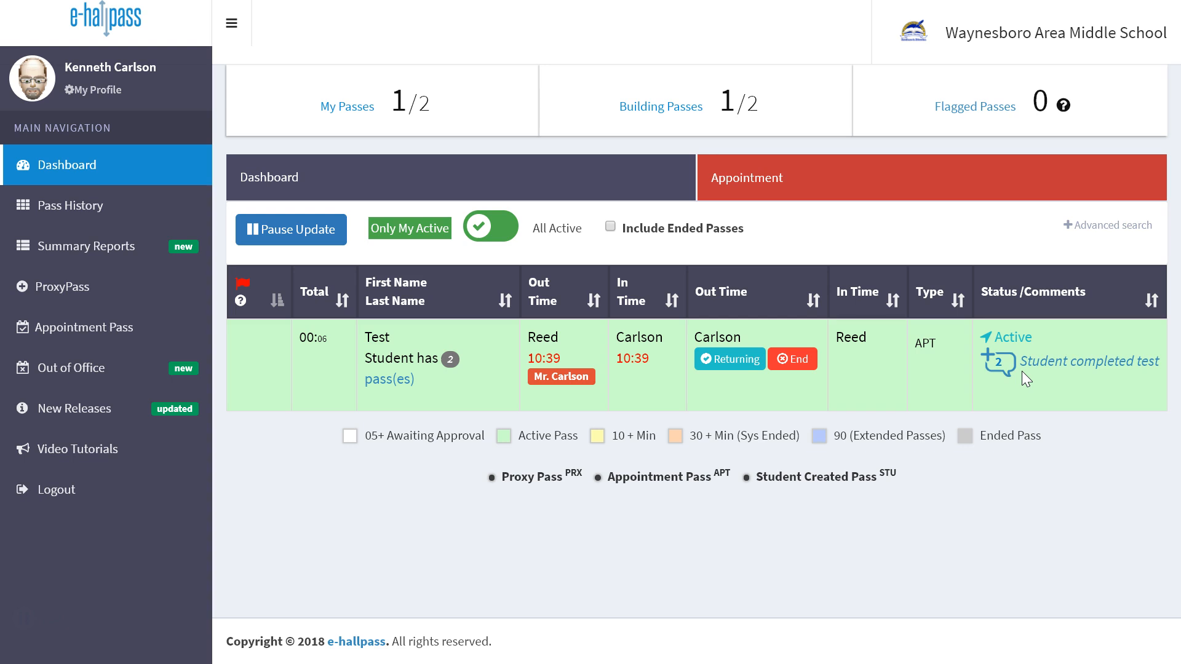
Mark Test Student as returning to the sending teacher and end the appointment pass
click(724, 361)
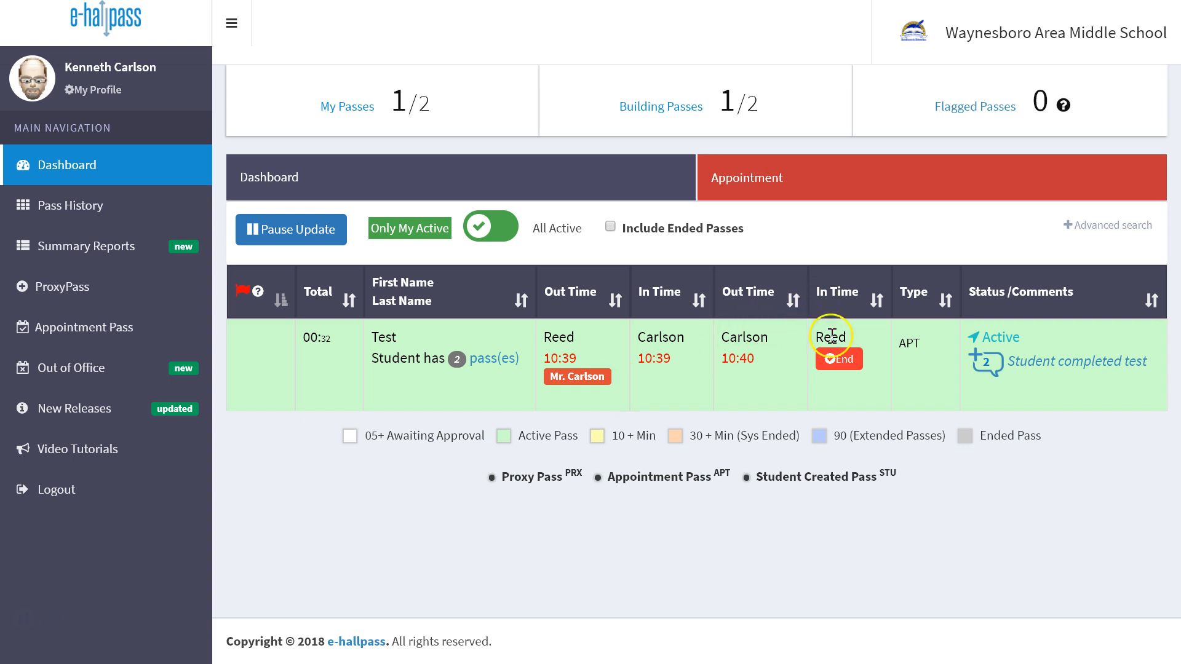
click(844, 361)
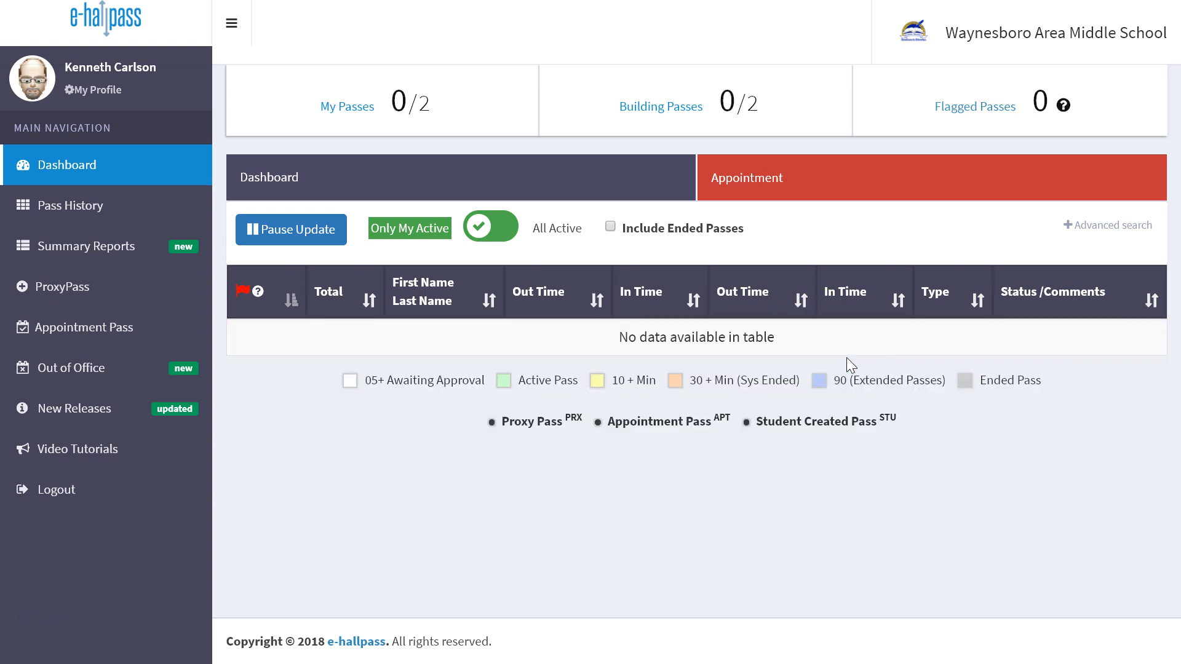